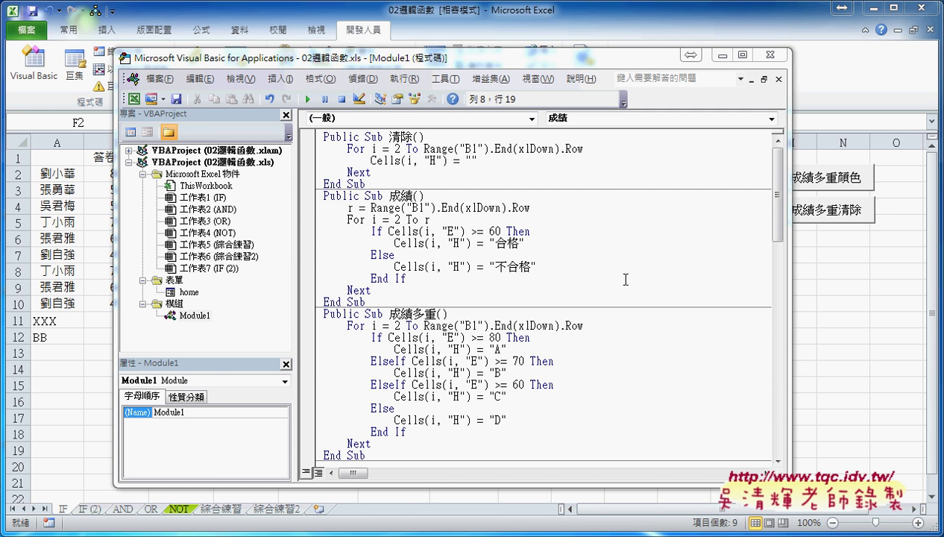
Step: Bring the Excel score sheet in front of the VBA editor showing Module1
left_click(824, 322)
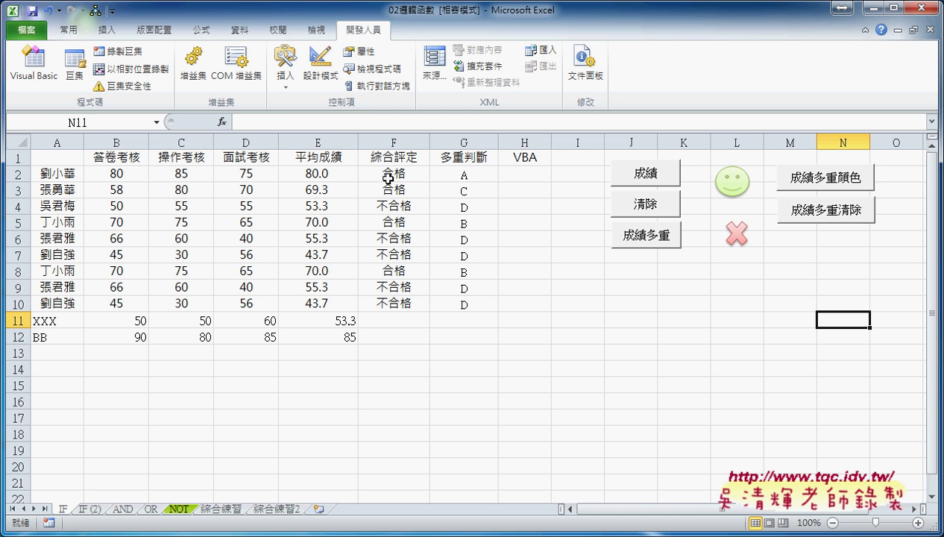
Step: Left-align the average score values in cells E2:E12
left_click_drag(314, 174, 310, 302)
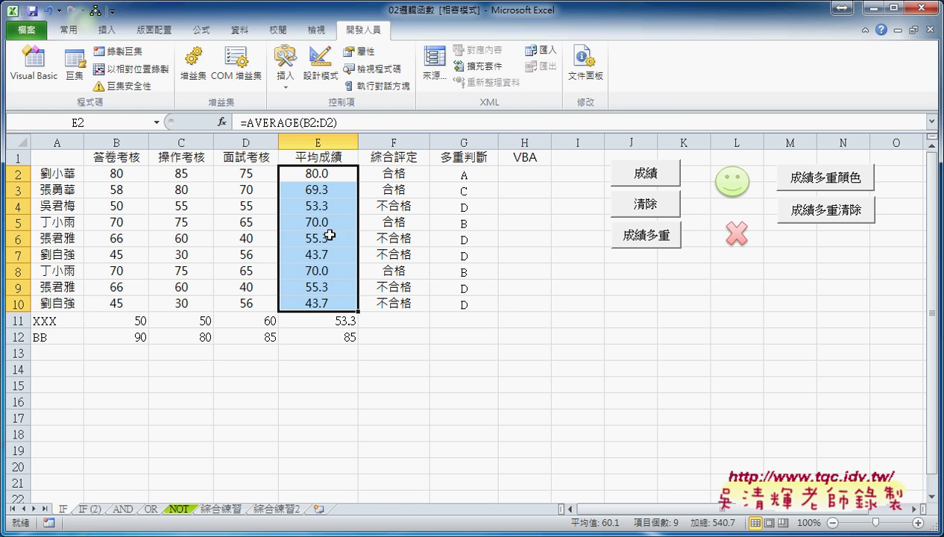
left_click_drag(315, 174, 325, 335)
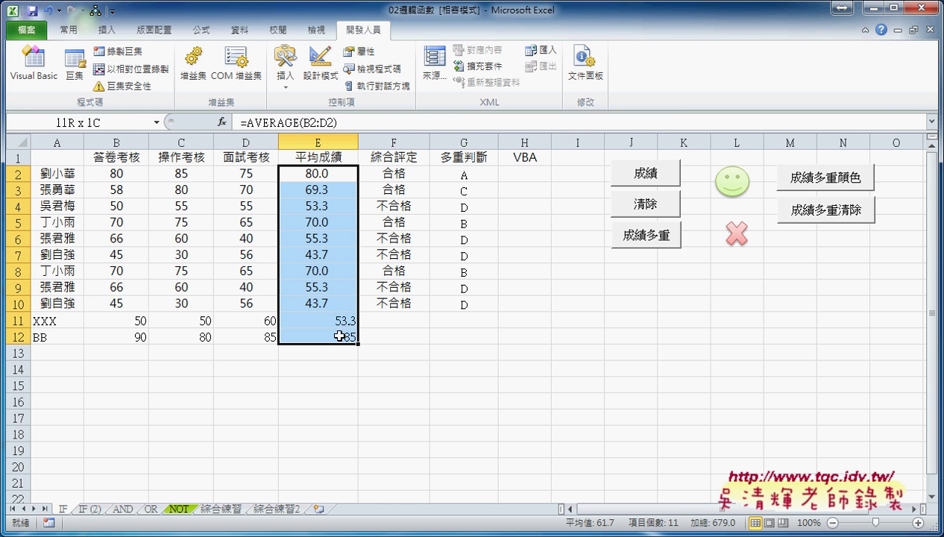
left_click(82, 30)
left_click(296, 80)
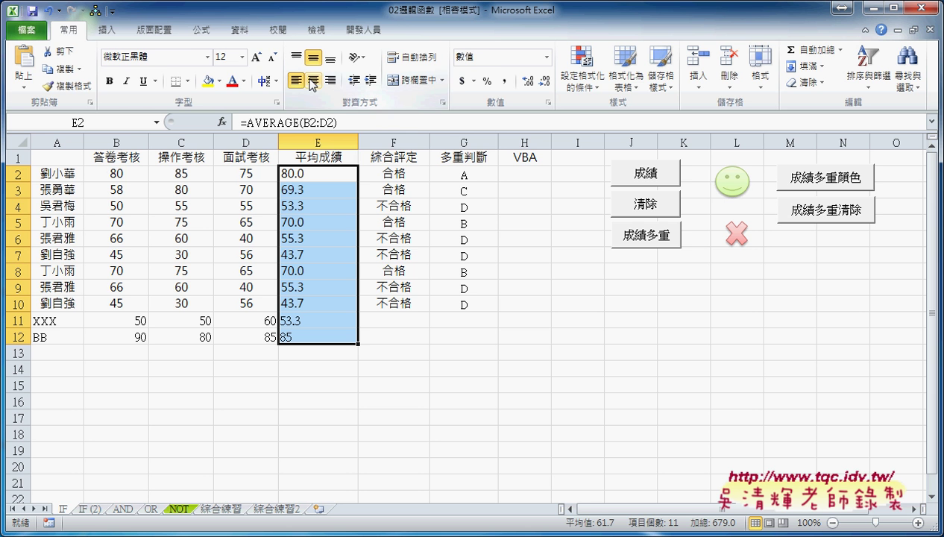
left_click(361, 29)
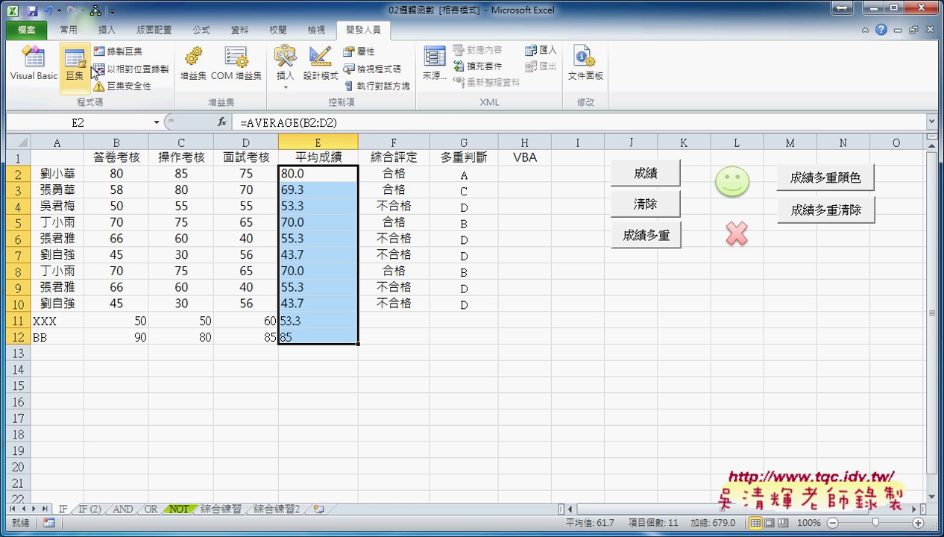
Step: Start recording a new macro named 置中 in the current workbook
left_click(117, 51)
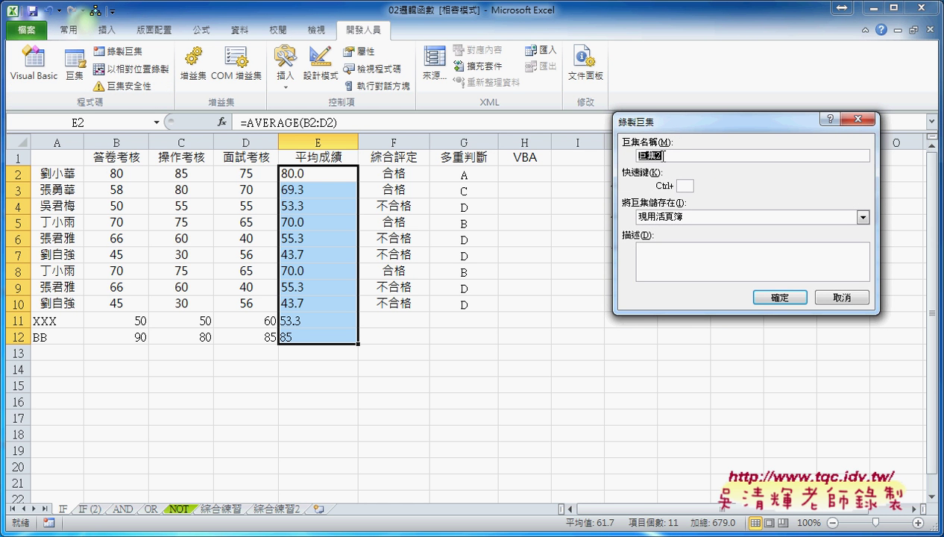
left_click(660, 155)
double_click(646, 155)
type("積")
type("中")
type("至")
type("致中")
key("Down")
key("Down")
key("Return")
left_click(780, 297)
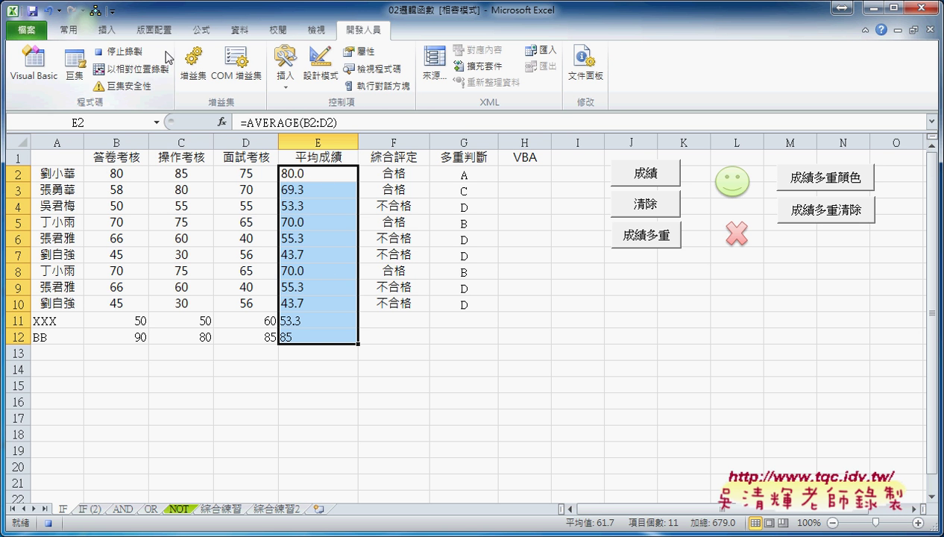
Step: Centre the scores in E2:E12, then stop recording the 置中 macro
left_click(59, 31)
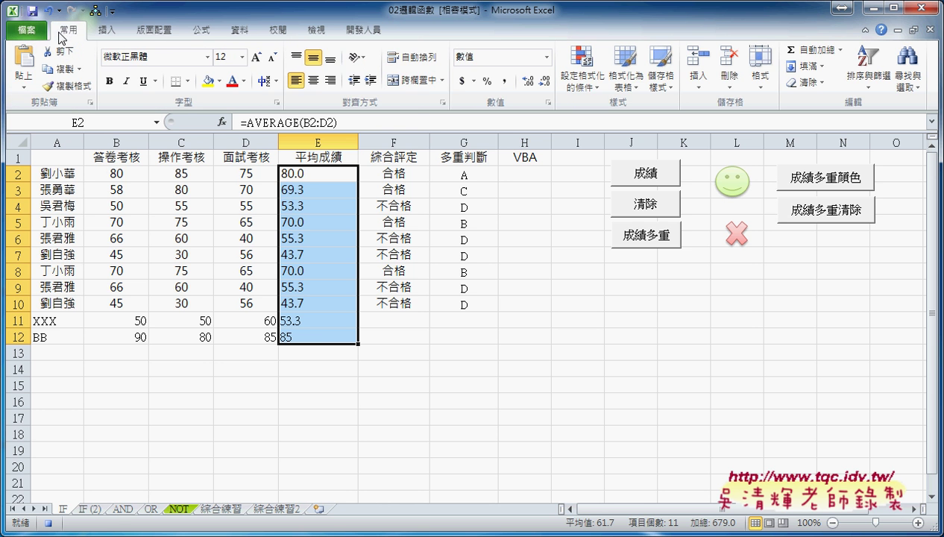
left_click(314, 86)
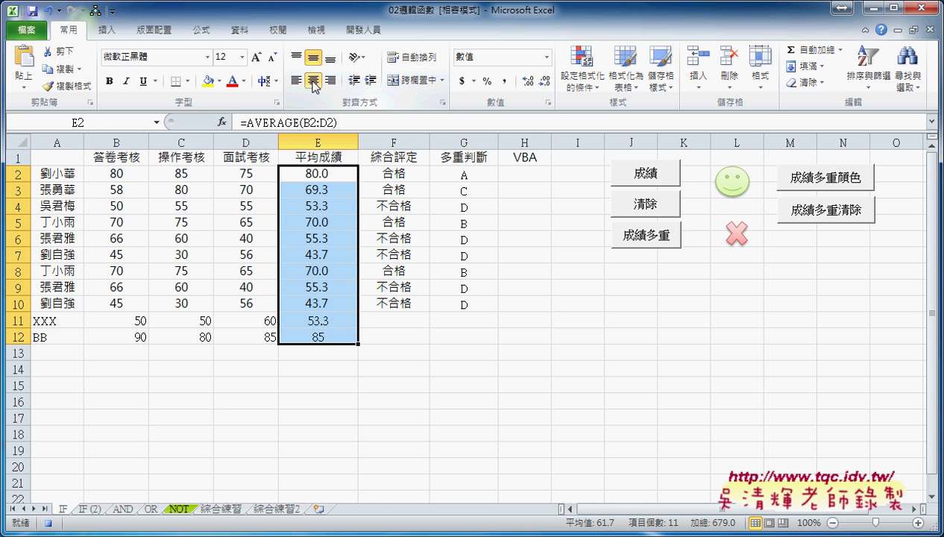
left_click(361, 30)
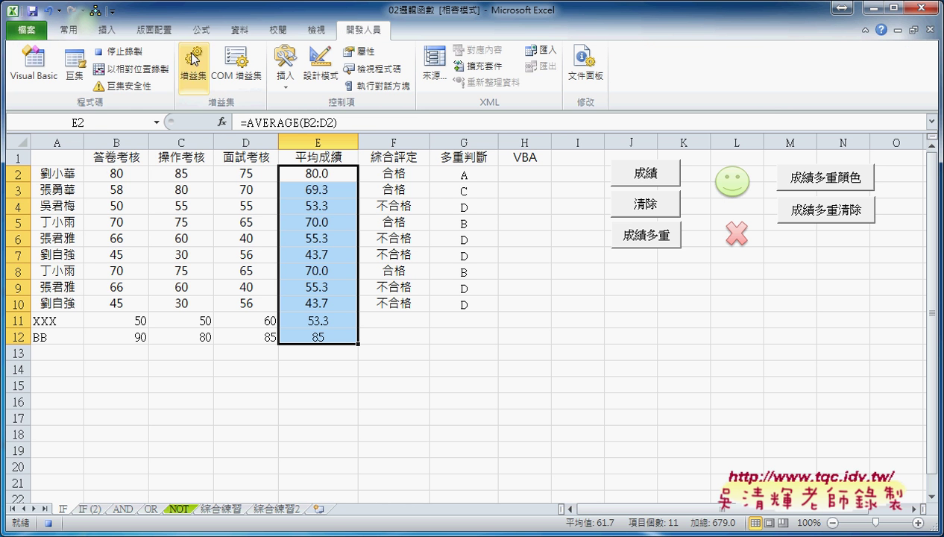
left_click(132, 57)
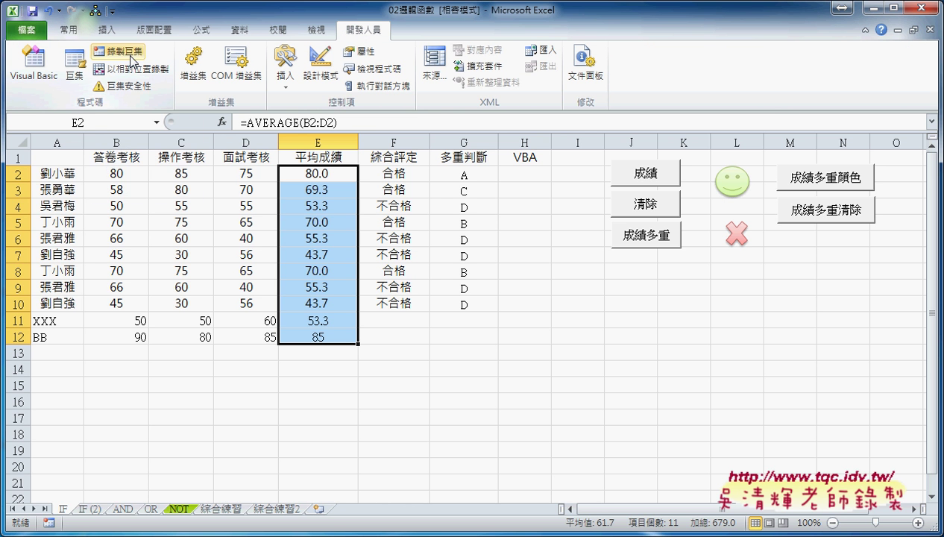
Step: Open the recorded 置中 macro's code in the VBA editor
left_click(78, 76)
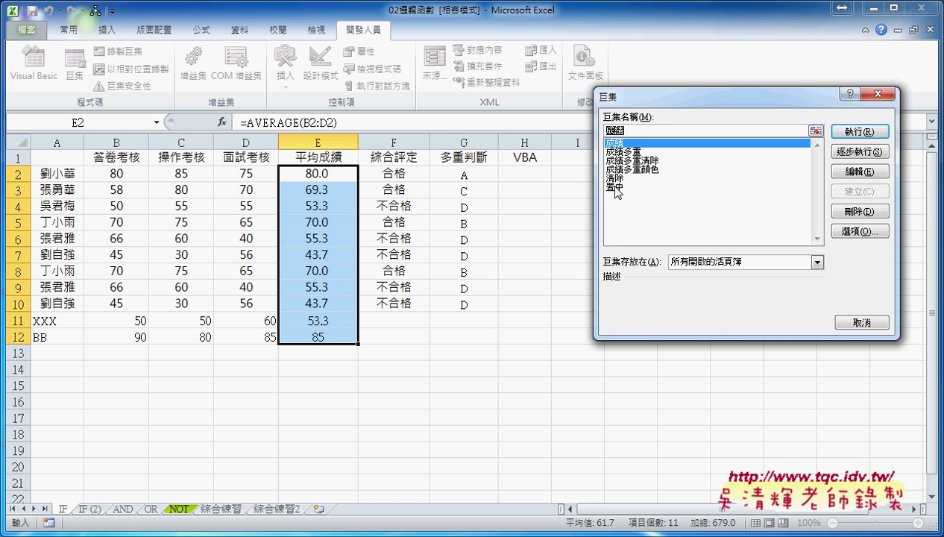
left_click(616, 188)
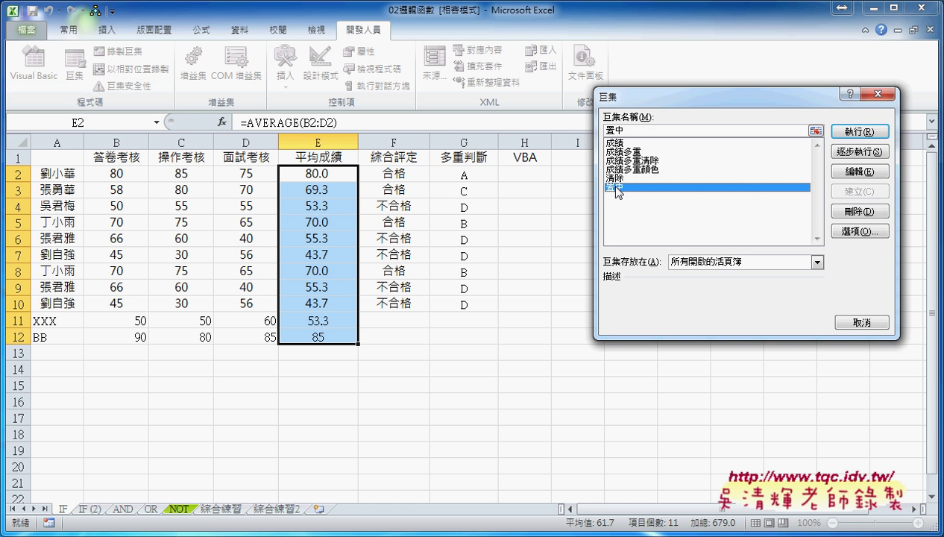
left_click(859, 172)
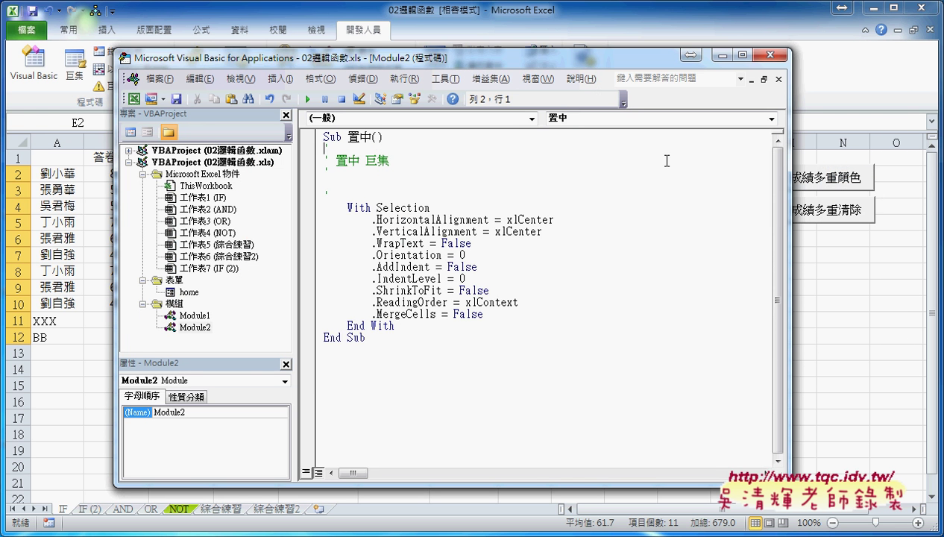
Step: Delete the comment lines under the 置中 Sub header and move the editor aside
left_click_drag(326, 195, 331, 155)
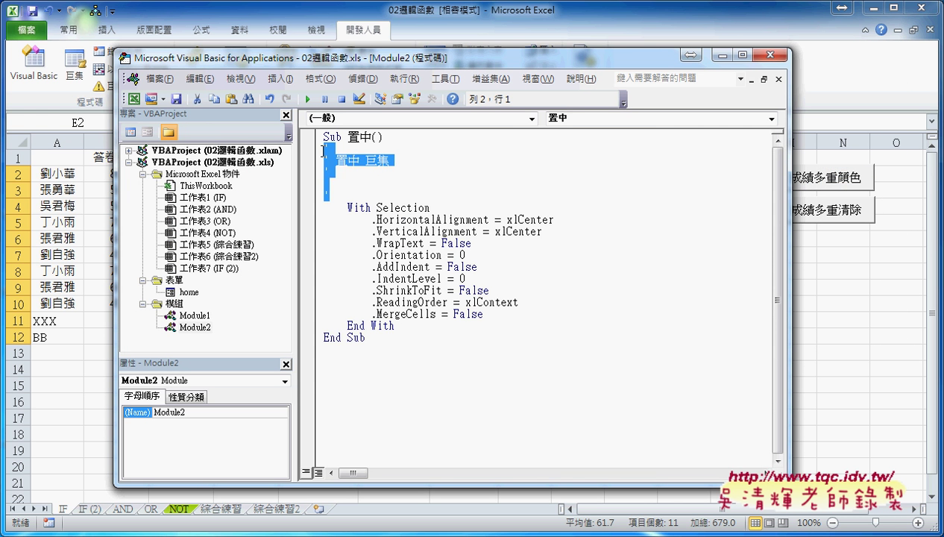
key("Delete")
key("Delete")
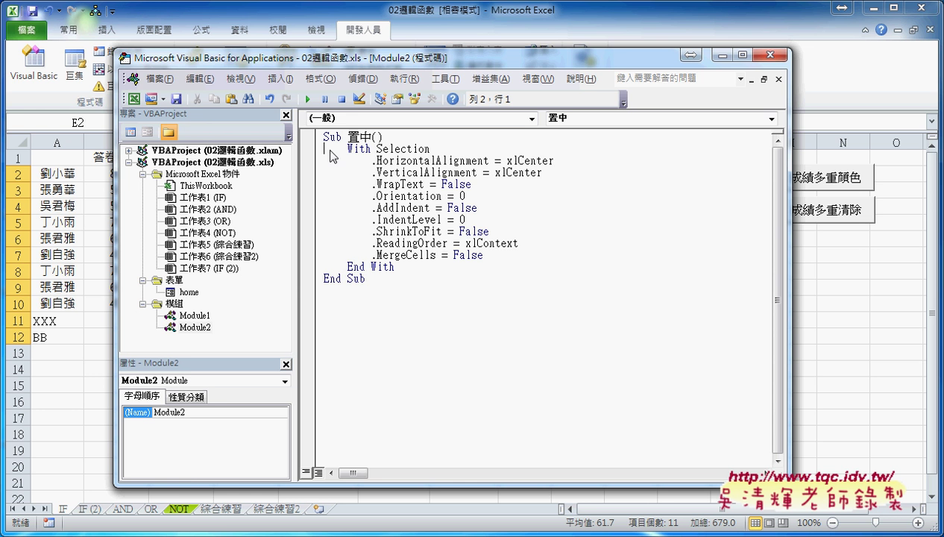
left_click_drag(377, 148, 431, 148)
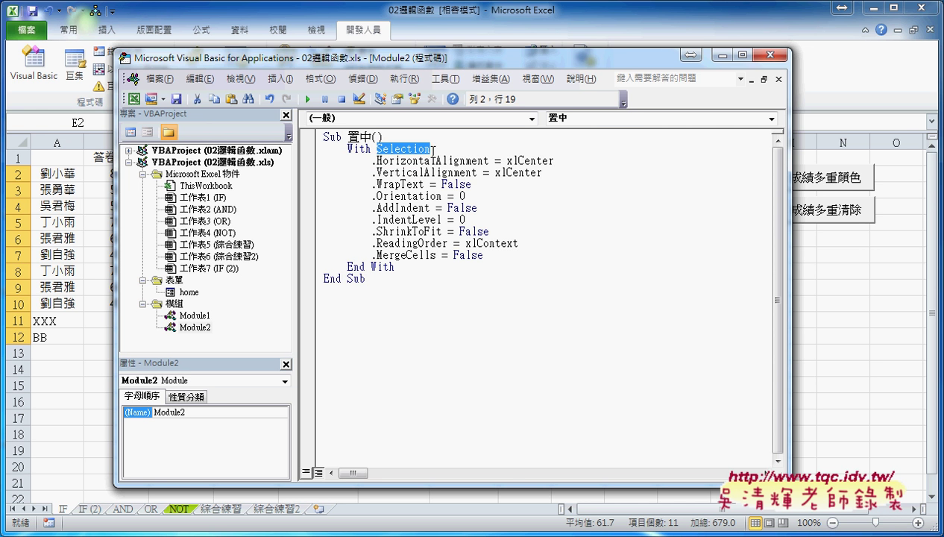
left_click_drag(423, 60, 573, 60)
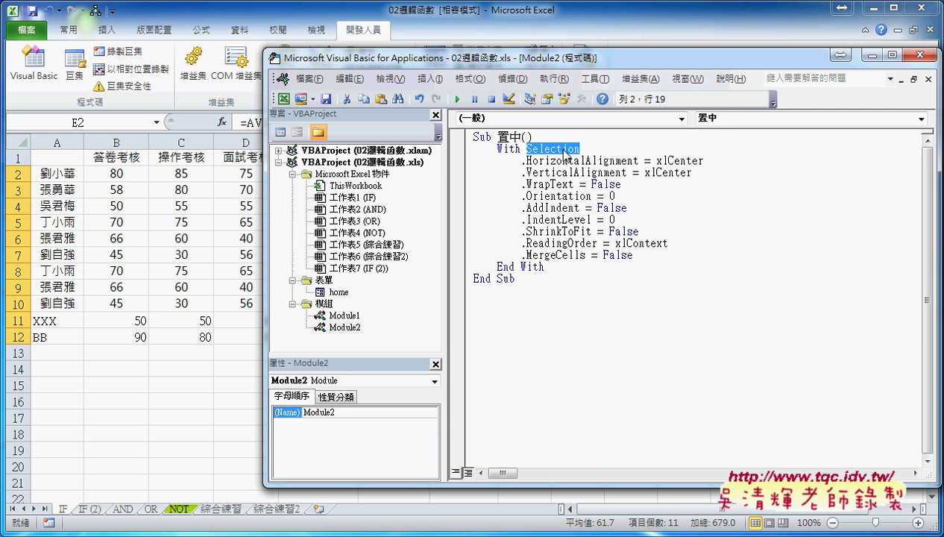
left_click_drag(520, 161, 639, 161)
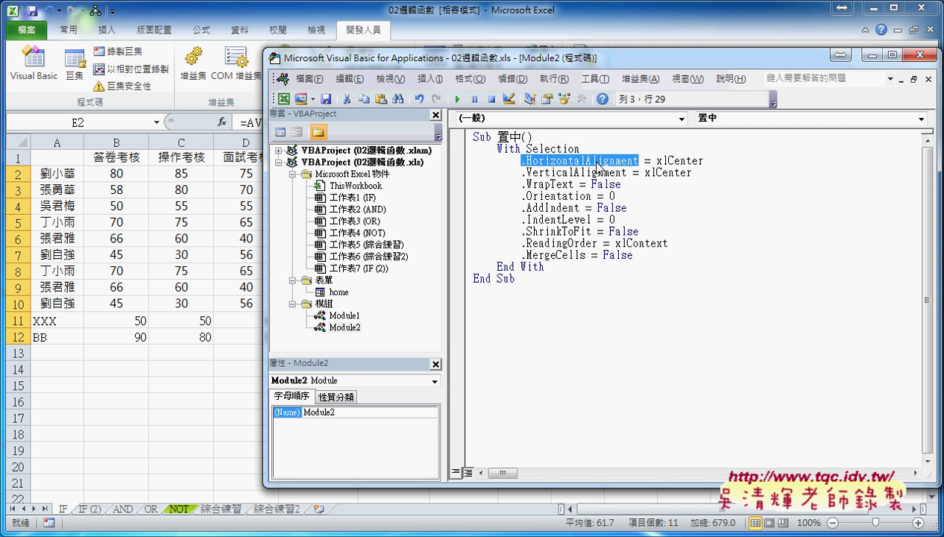
left_click_drag(702, 160, 657, 160)
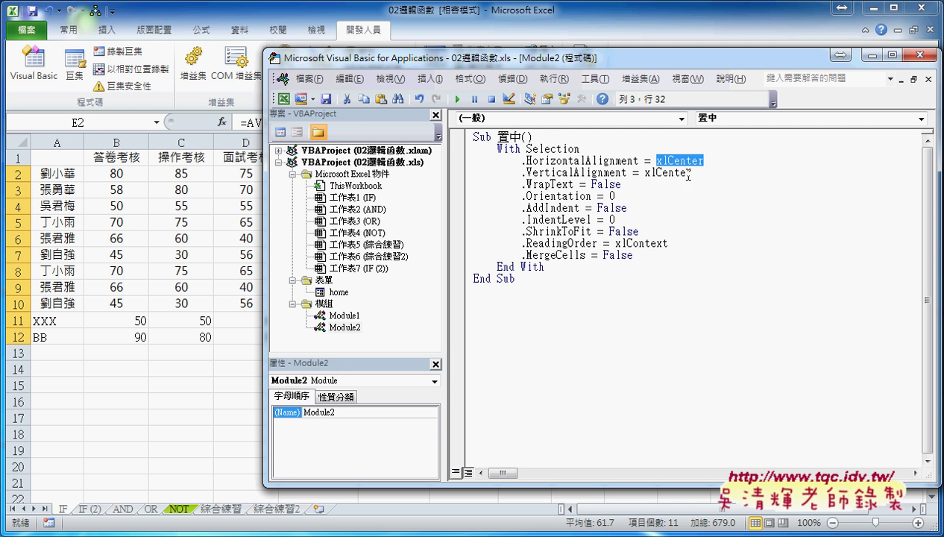
left_click_drag(692, 172, 639, 173)
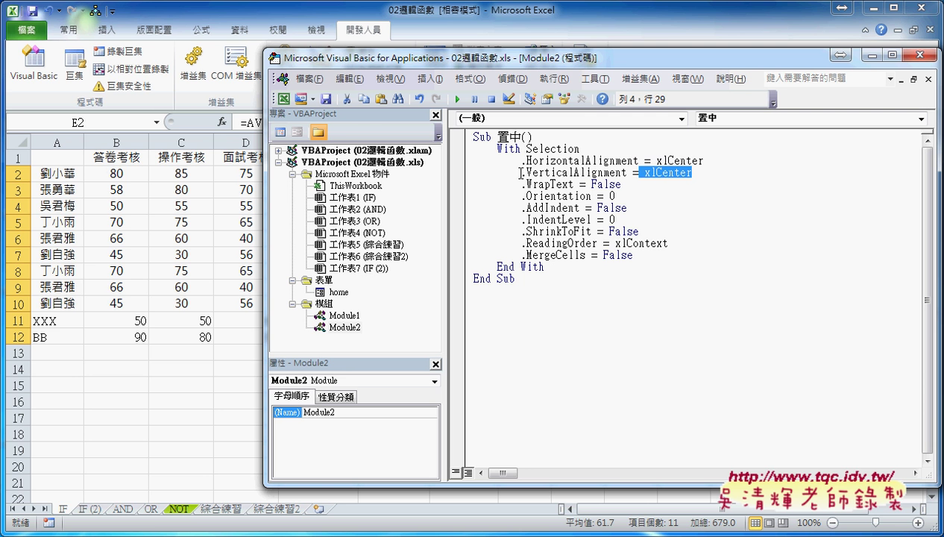
mouse_move(521, 172)
left_mouse_down()
mouse_move(698, 173)
mouse_move(466, 166)
left_mouse_up()
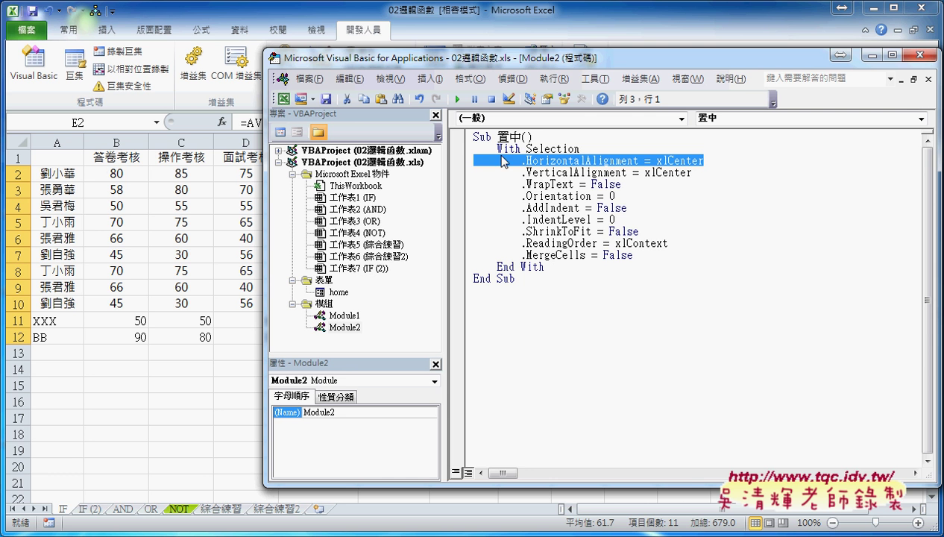
left_click_drag(620, 184, 522, 185)
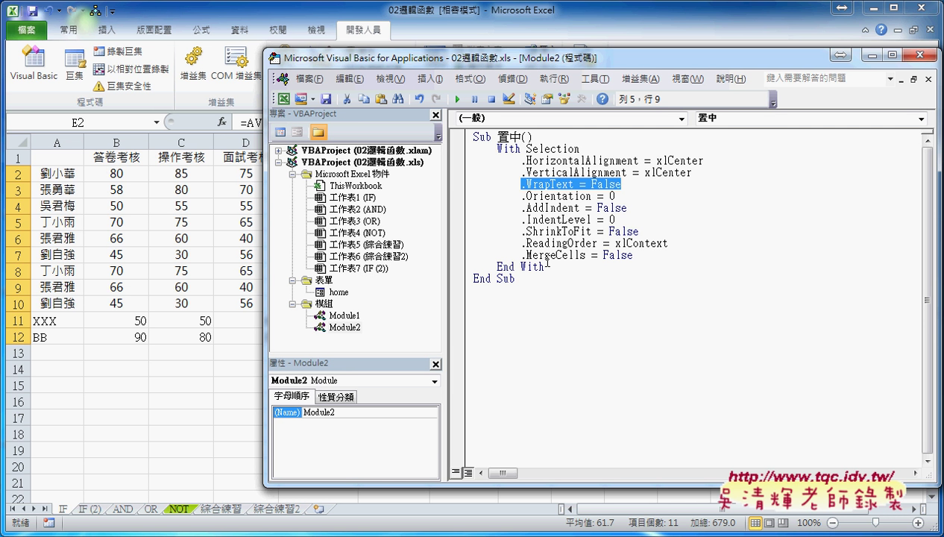
left_click_drag(703, 161, 521, 162)
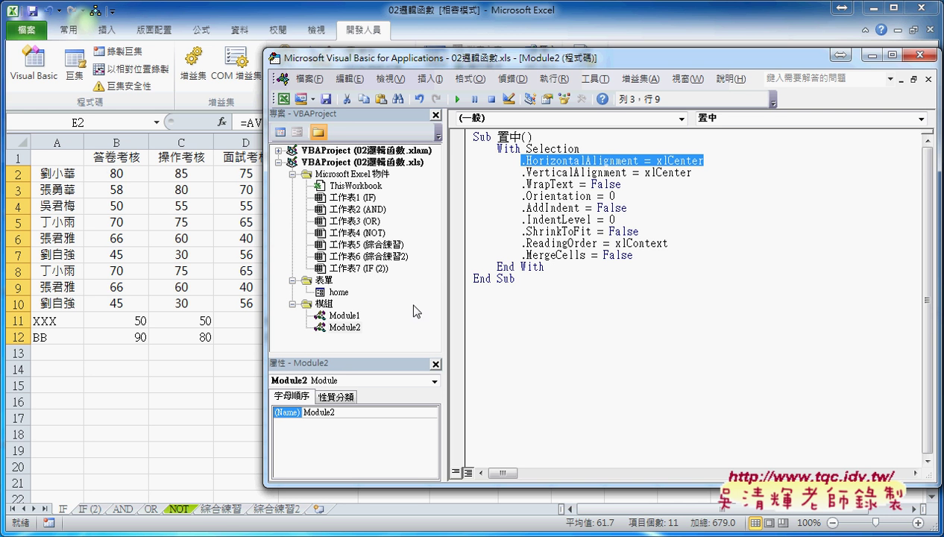
Step: Open Module1's code, run the 成績 macro, and check the results in H8:H12
double_click(345, 315)
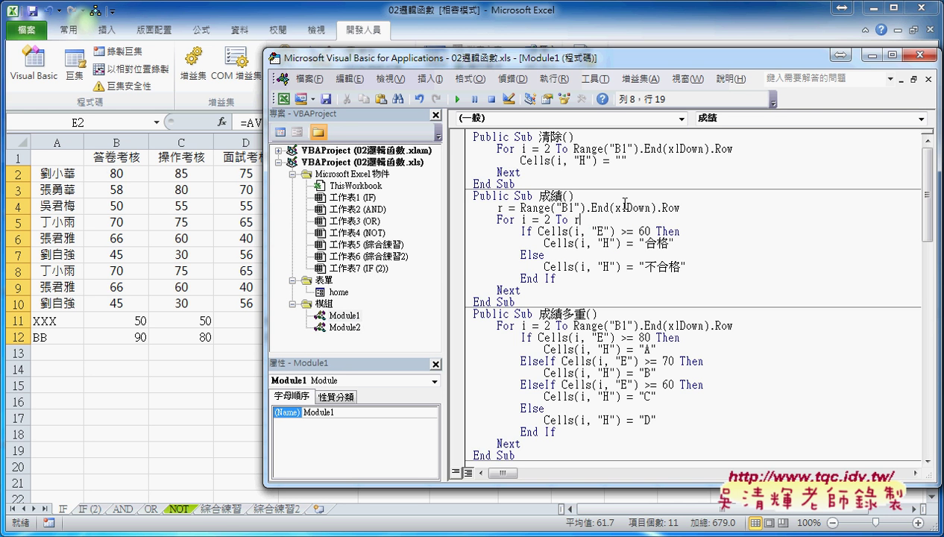
mouse_move(515, 62)
left_mouse_down()
mouse_move(759, 50)
mouse_move(907, 73)
left_mouse_up()
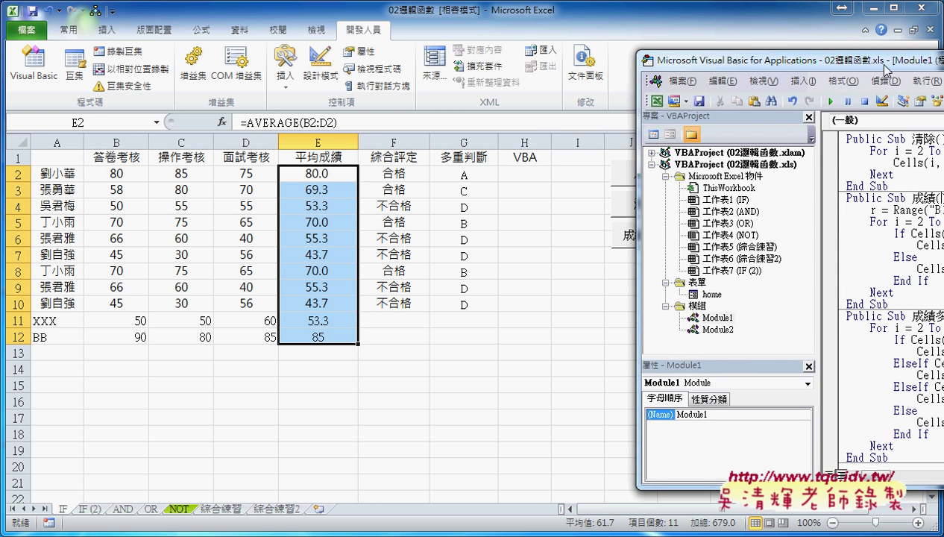
left_click(580, 319)
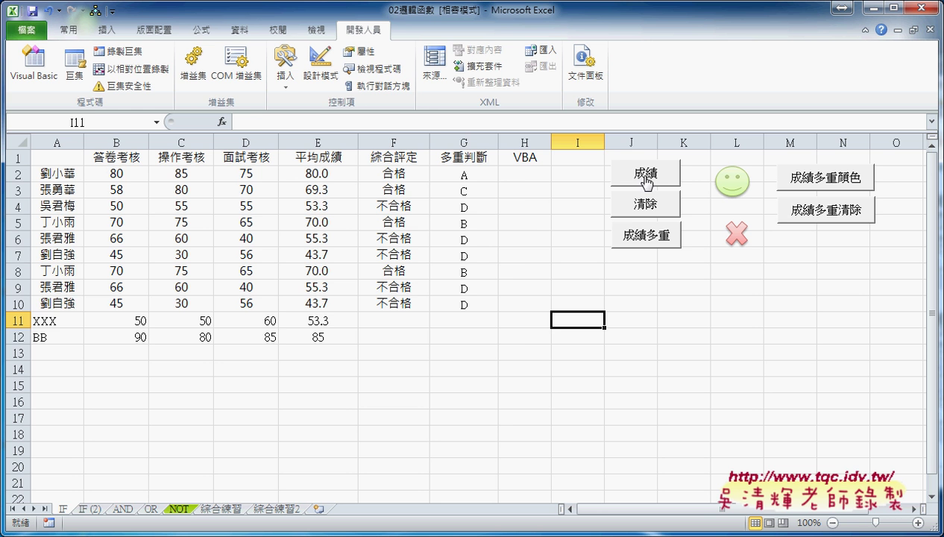
left_click(646, 176)
left_click_drag(511, 272, 528, 331)
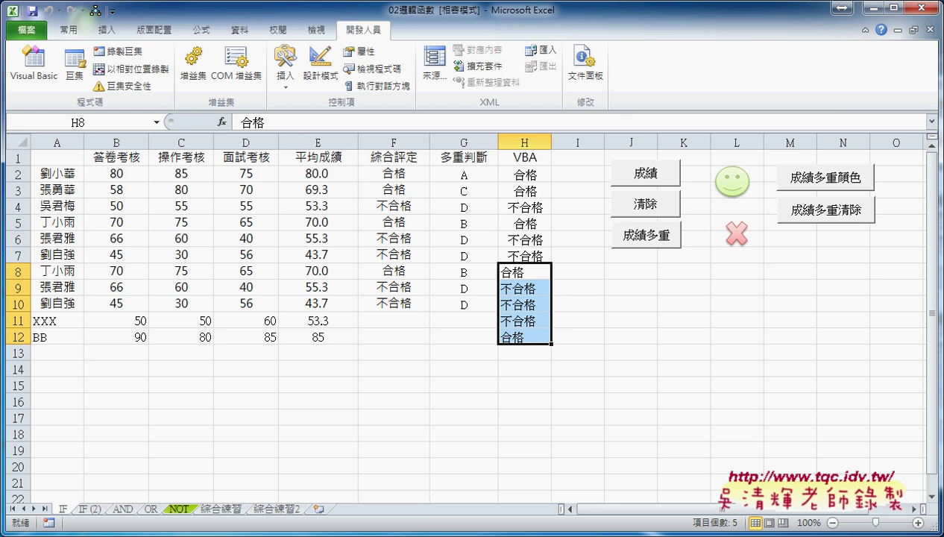
left_click(324, 489)
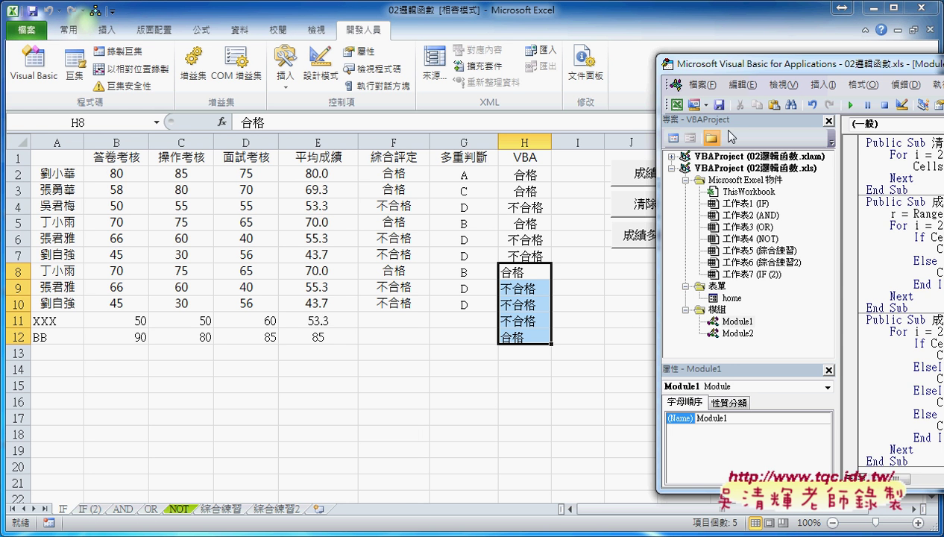
left_click_drag(729, 69, 333, 81)
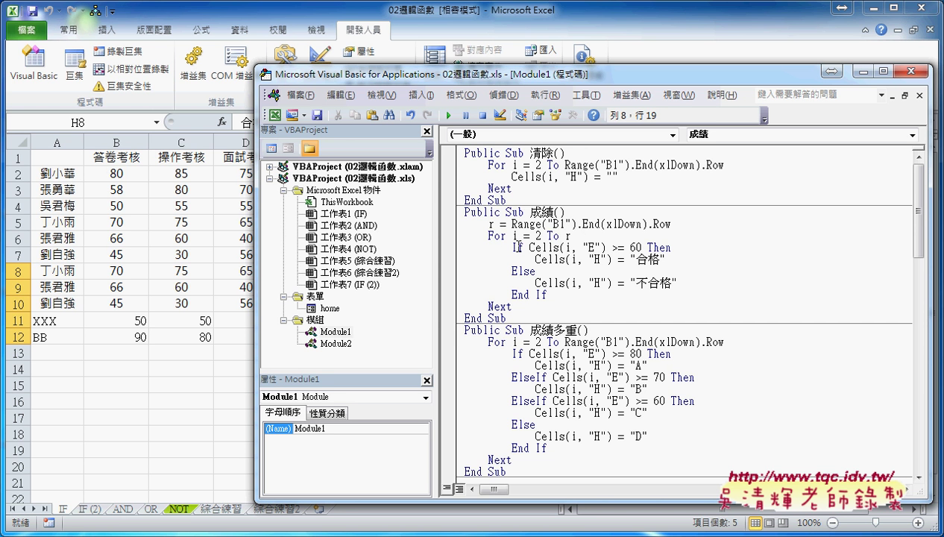
Step: Add a cells.HorizontalAlignment = line under the 'For i = 2 To r' header in 成績
left_click_drag(486, 236, 577, 236)
left_click(577, 236)
key("Return")
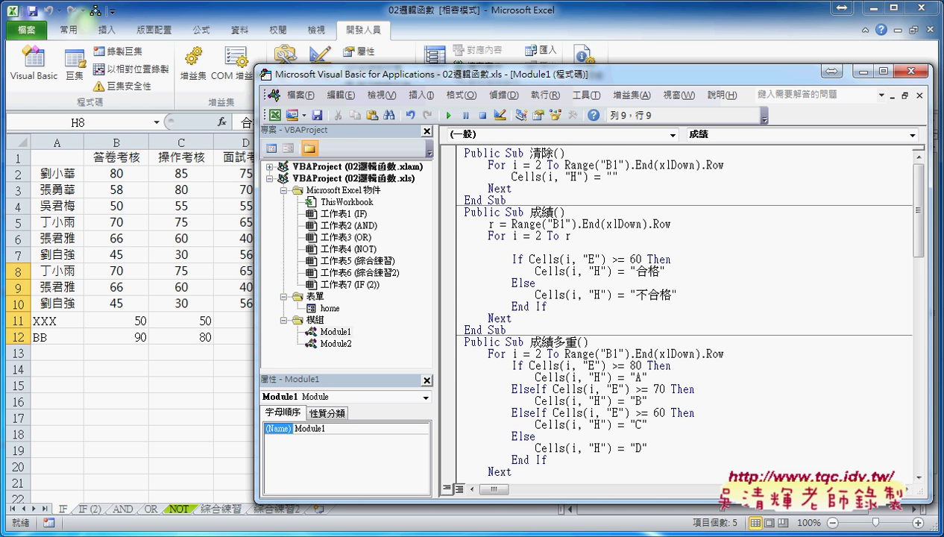
type("ㄒㄧ")
key("Escape")
type("ce")
type("lls")
type(".H")
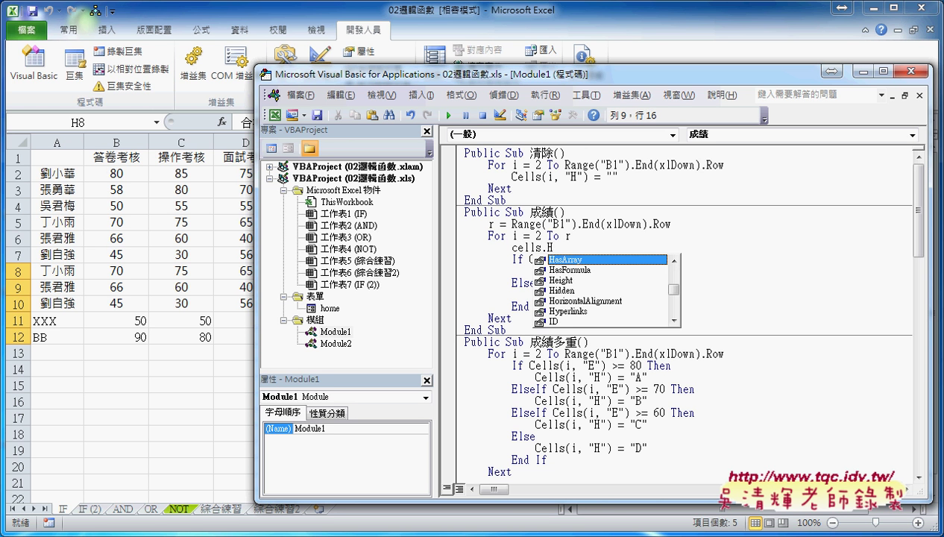
key("Down")
key("Down")
key("Down")
key("Down")
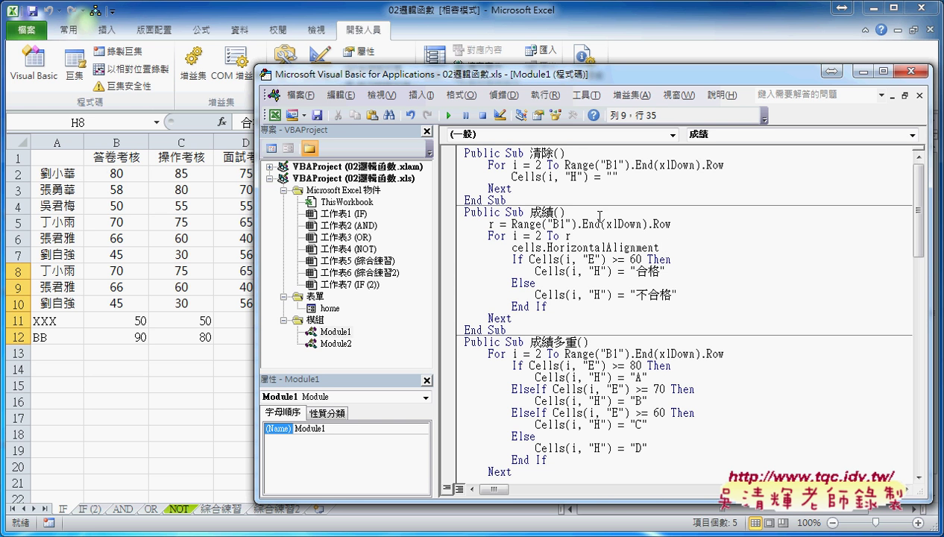
type("=")
Step: Look up Range.HorizontalAlignment in Help, find the xlCenter constant, then close Help
left_click(634, 247)
left_click(629, 247)
key("F1")
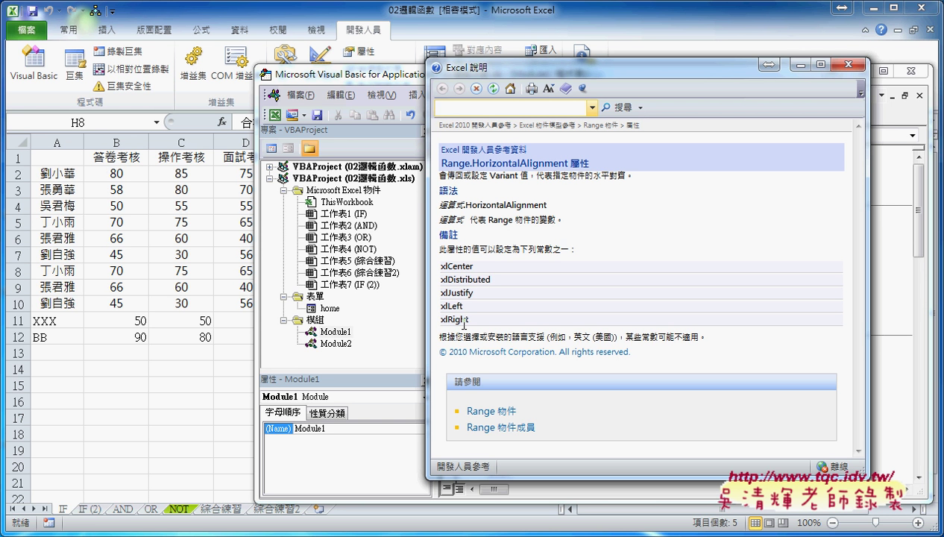
left_click_drag(474, 267, 444, 273)
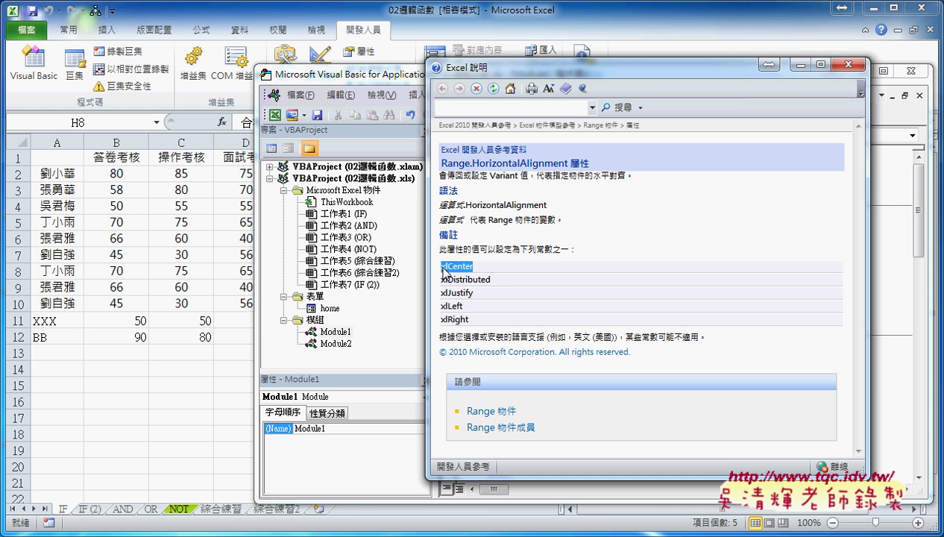
left_click(849, 66)
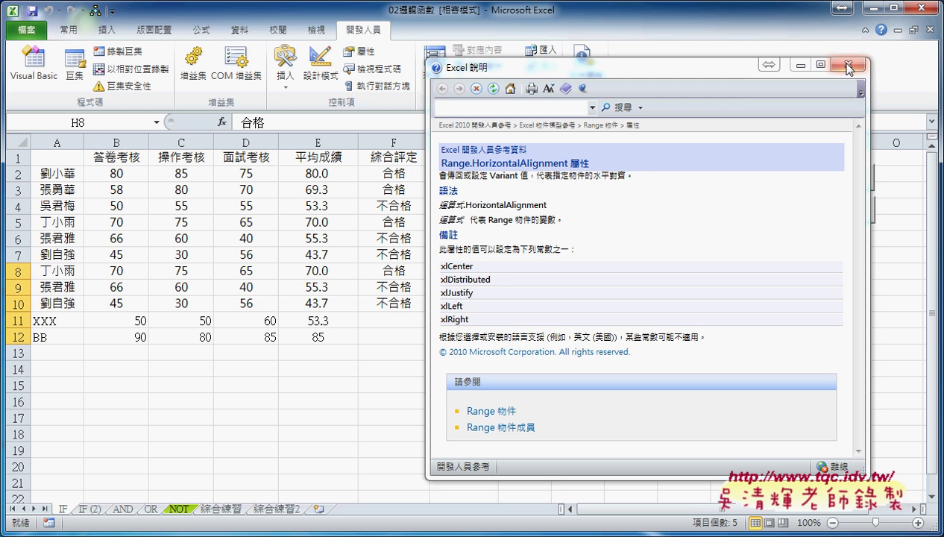
left_click(849, 66)
Step: Copy (i, "H") from the line below and paste it after Cells in the alignment line
left_click(36, 73)
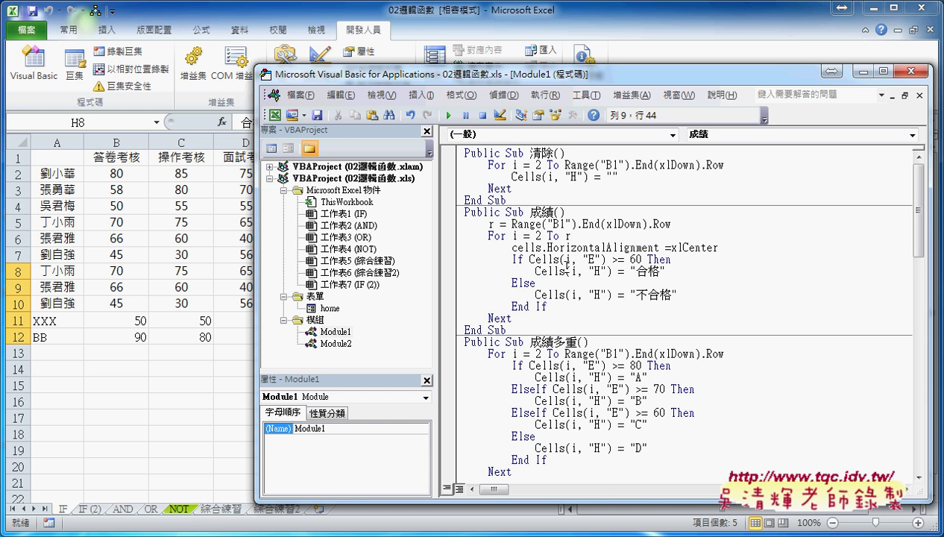
left_click(544, 248)
left_click_drag(535, 271, 611, 271)
key("ctrl+c")
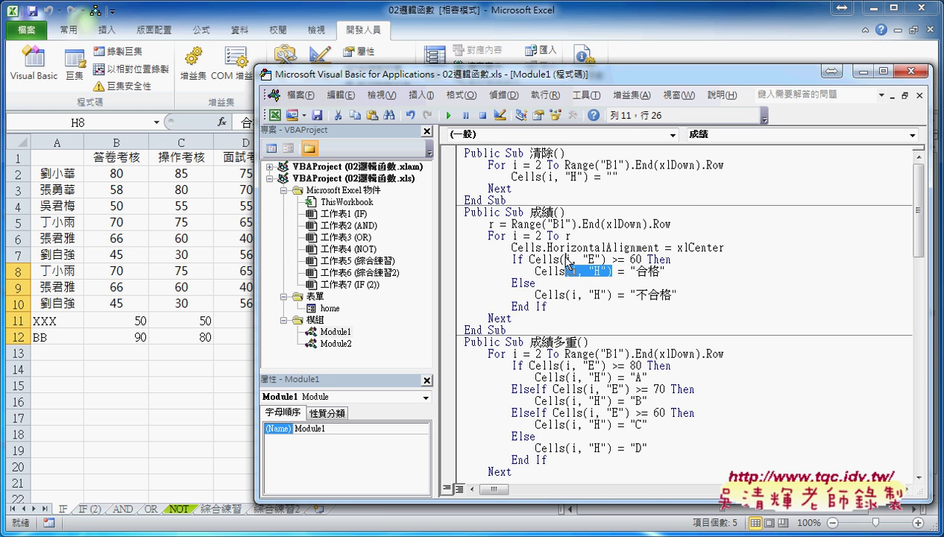
left_click(541, 248)
key("ctrl+v")
Step: Select the finished Cells(i, "H").HorizontalAlignment = xlCenter line to copy it
left_click(575, 272)
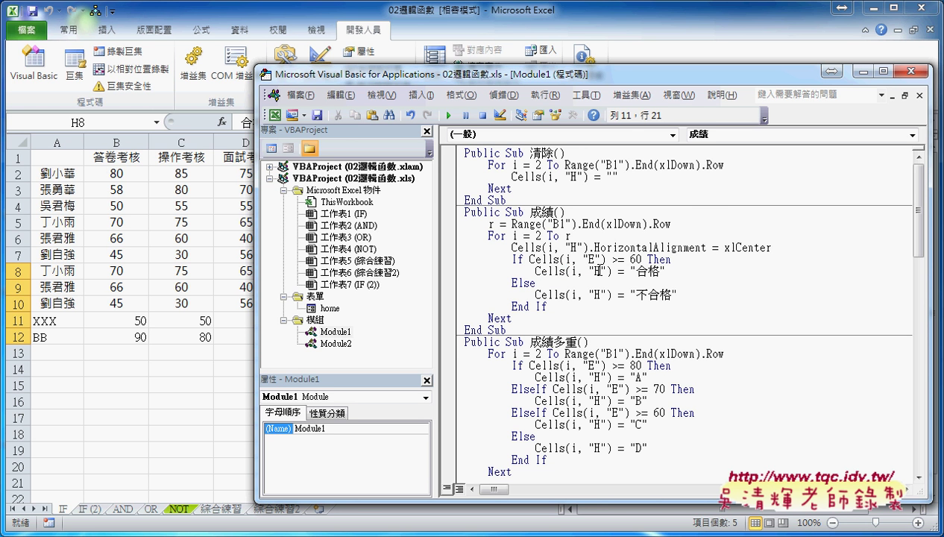
left_click(540, 236)
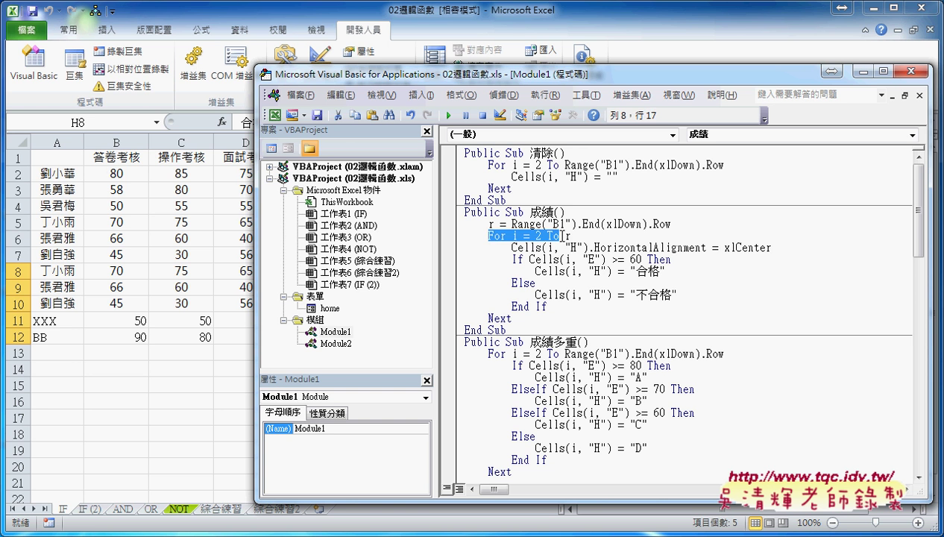
left_click_drag(489, 236, 575, 236)
left_click(775, 247)
left_click_drag(776, 248, 511, 247)
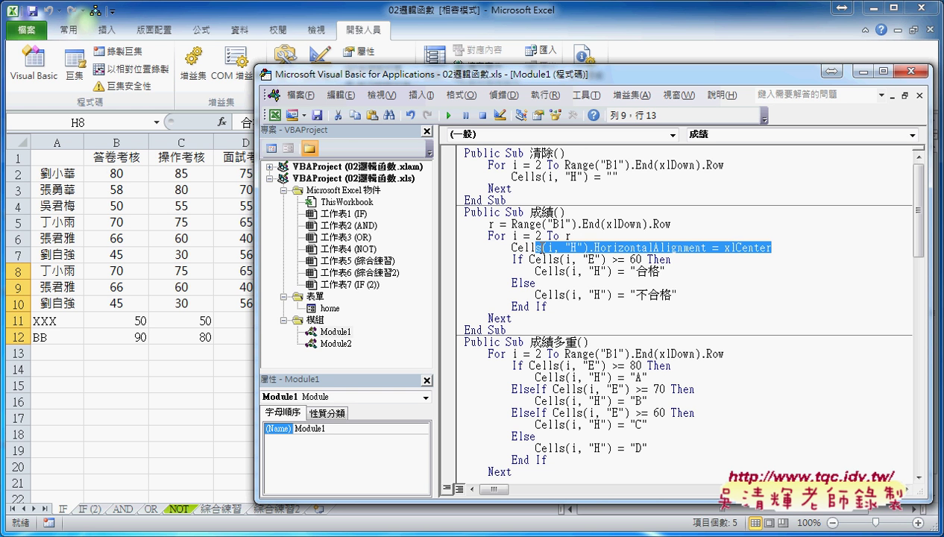
left_click(654, 295)
left_click_drag(776, 248, 512, 249)
Step: Paste Cells(i, "H").HorizontalAlignment = xlCenter at the start of 成績多重's For loop
left_click(743, 352)
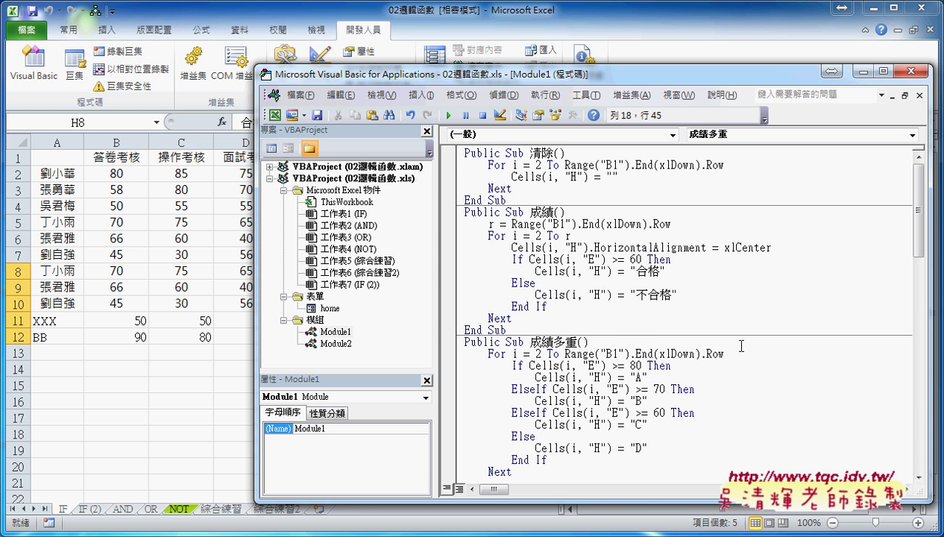
key("Return")
key("Tab")
key("ctrl+v")
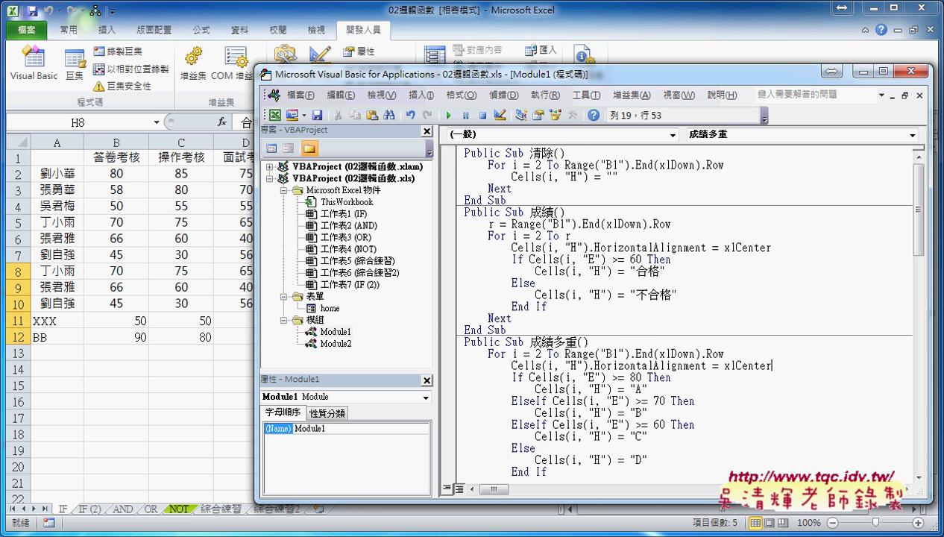
left_click_drag(589, 365, 512, 365)
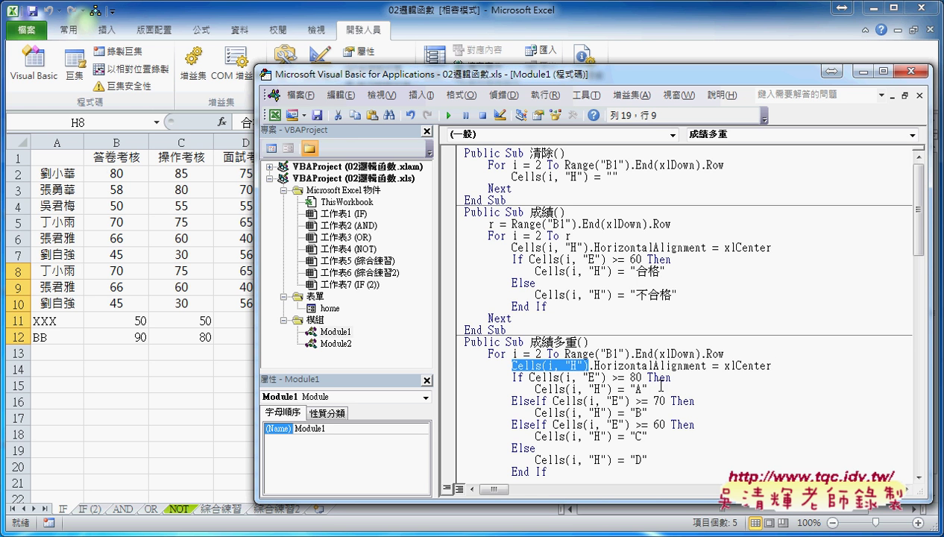
Step: Compare the new line with the matching Cells(i, "H") line in the 成績 macro
scroll(660, 386, "down", 5)
scroll(660, 386, "up", 5)
left_click(626, 278)
left_click_drag(511, 247, 701, 247)
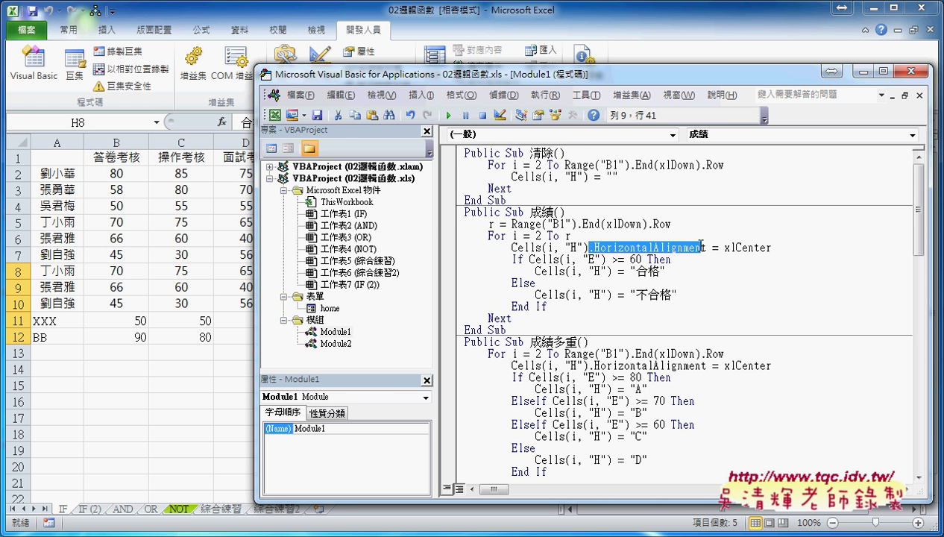
Step: Run 成績, clear with 清除, then run 成績多重 to confirm column H grades appear centred
left_click(624, 11)
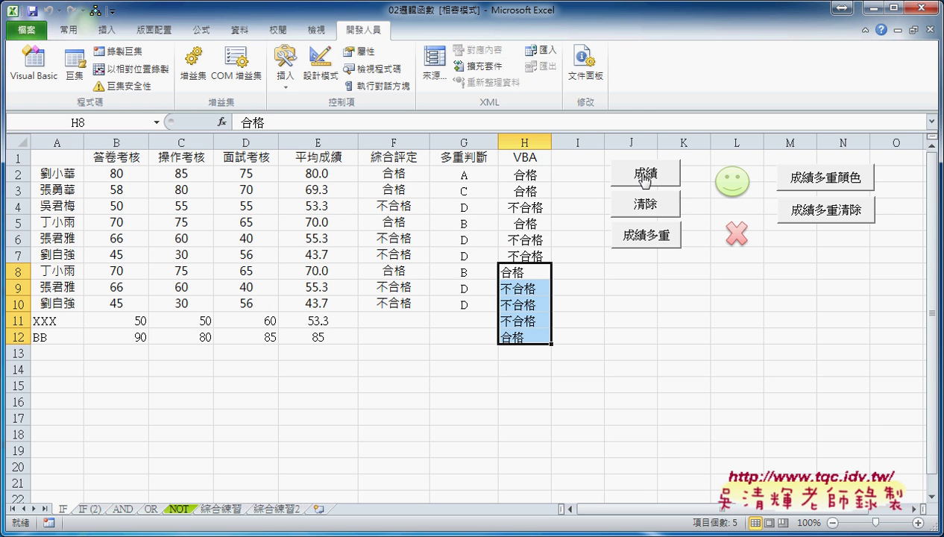
left_click(646, 204)
left_click(652, 173)
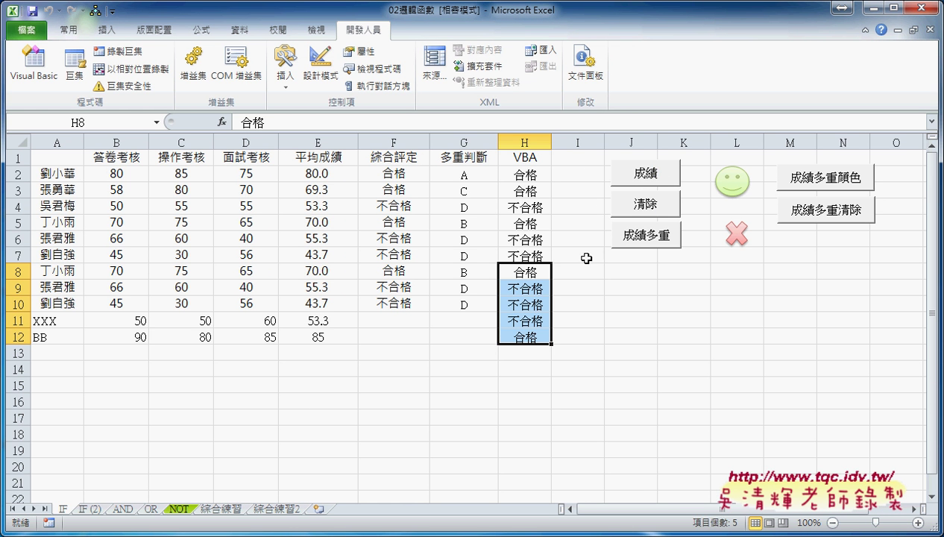
left_click(633, 206)
left_click(648, 238)
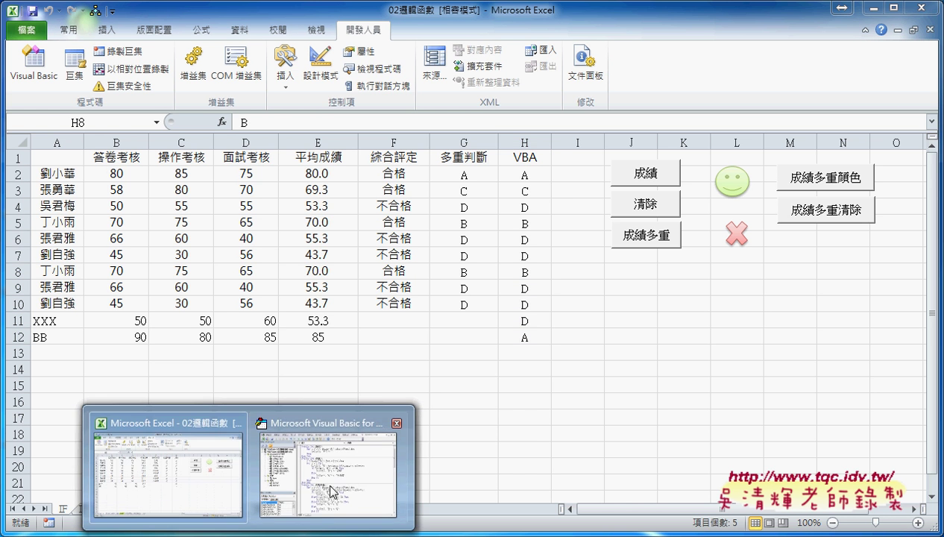
Step: Open Module2's 置中 macro and highlight its HorizontalAlignment = xlCenter line and the word Selection
left_click(360, 466)
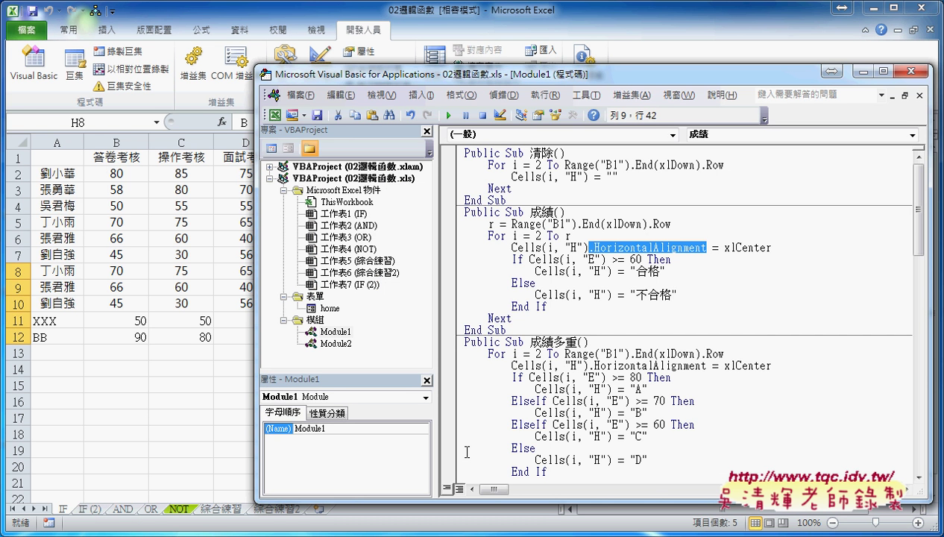
double_click(340, 345)
left_click(669, 177)
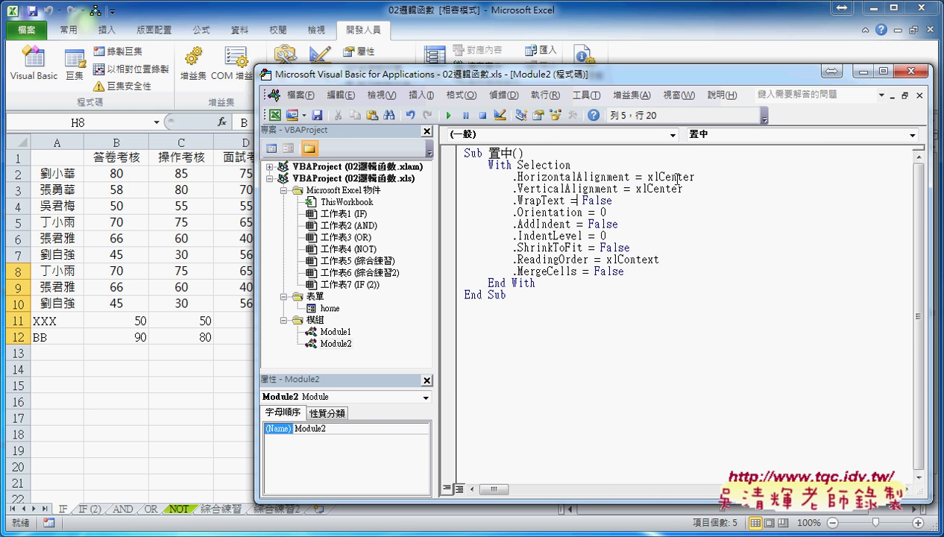
left_click_drag(696, 176, 513, 177)
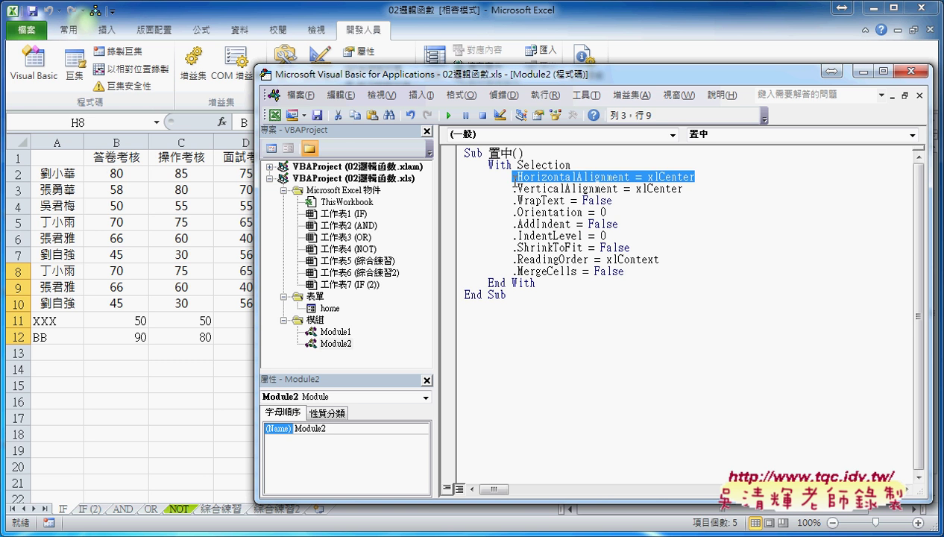
left_click_drag(571, 165, 517, 165)
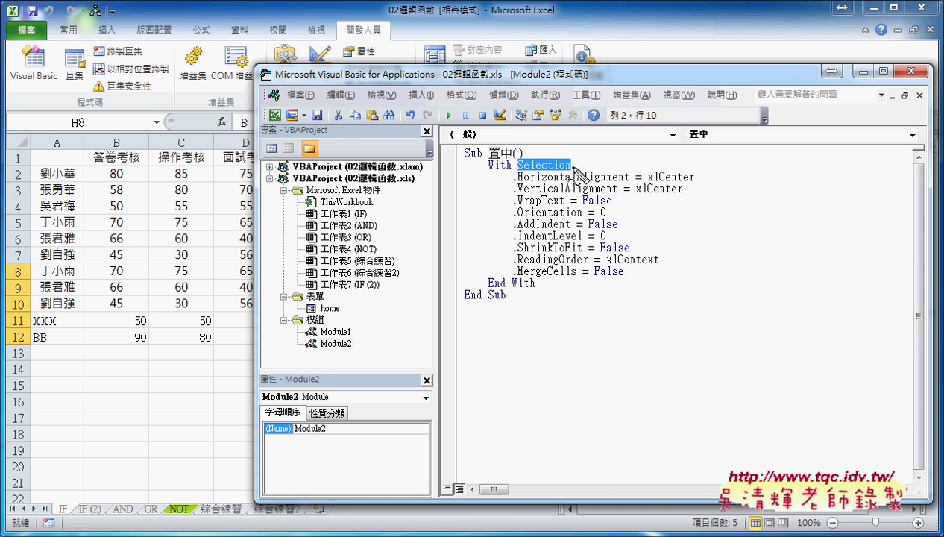
mouse_move(574, 176)
left_mouse_down()
mouse_move(516, 174)
mouse_move(600, 144)
mouse_move(581, 168)
left_mouse_up()
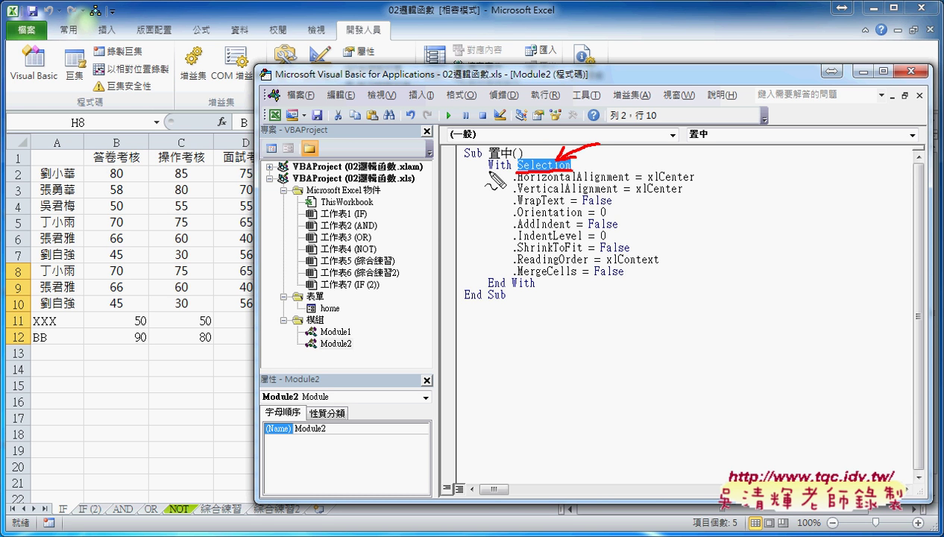
left_click_drag(487, 170, 510, 170)
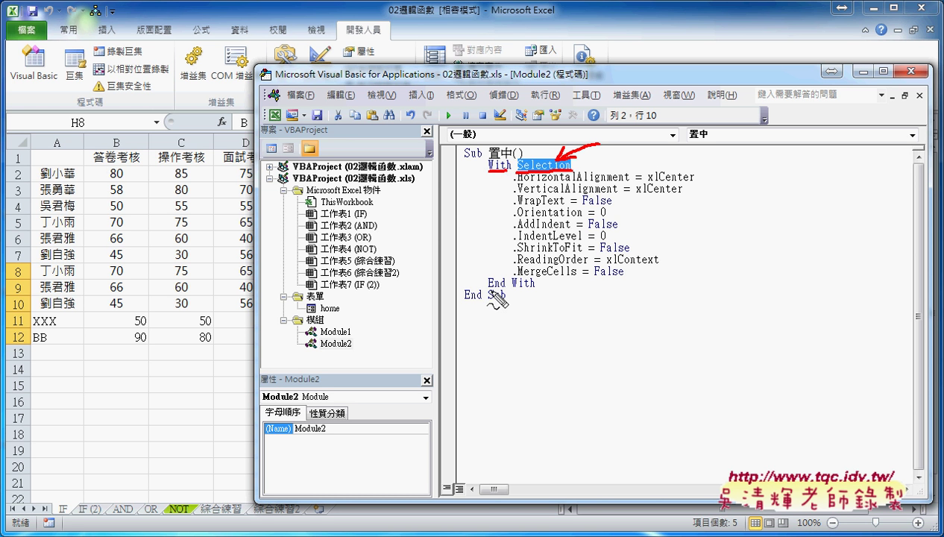
left_click_drag(489, 290, 533, 283)
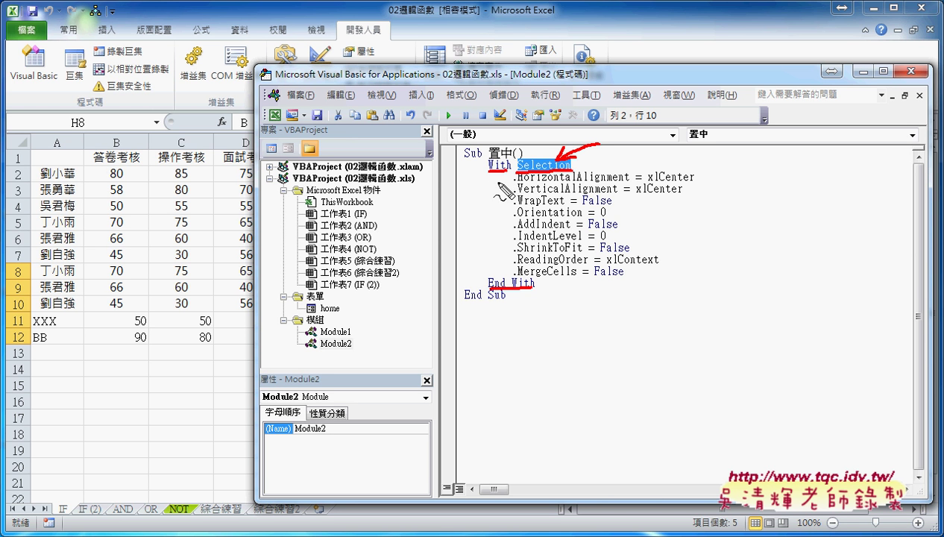
left_click_drag(486, 179, 505, 180)
key("Escape")
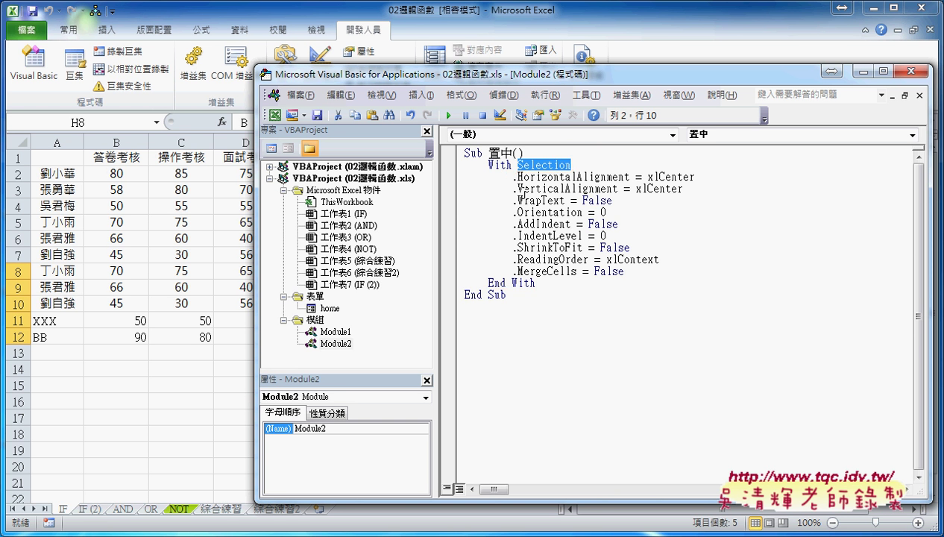
left_click_drag(511, 177, 701, 177)
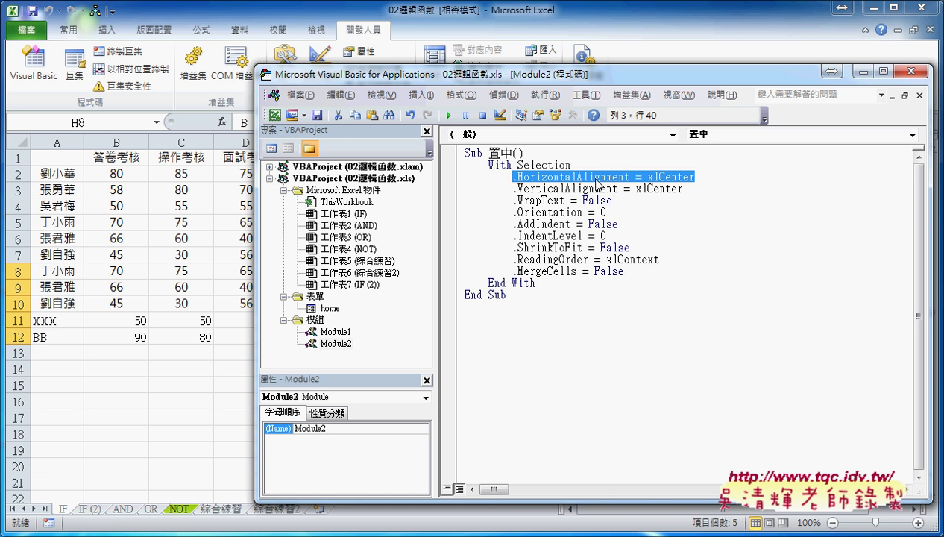
left_click(486, 153)
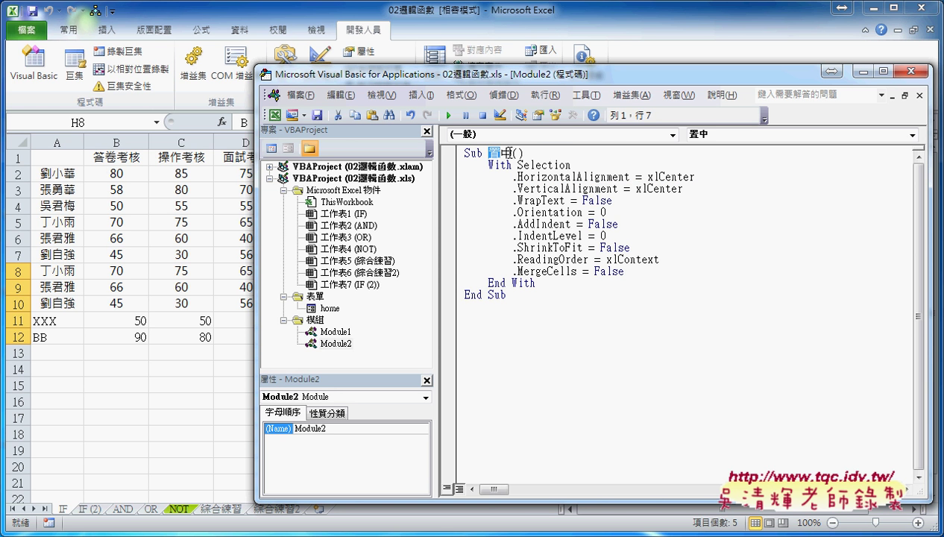
left_click_drag(486, 153, 509, 153)
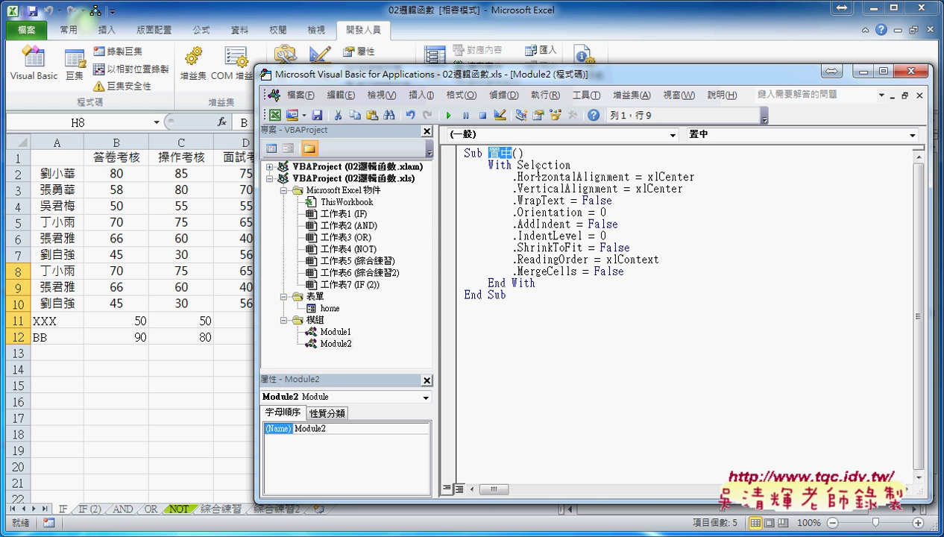